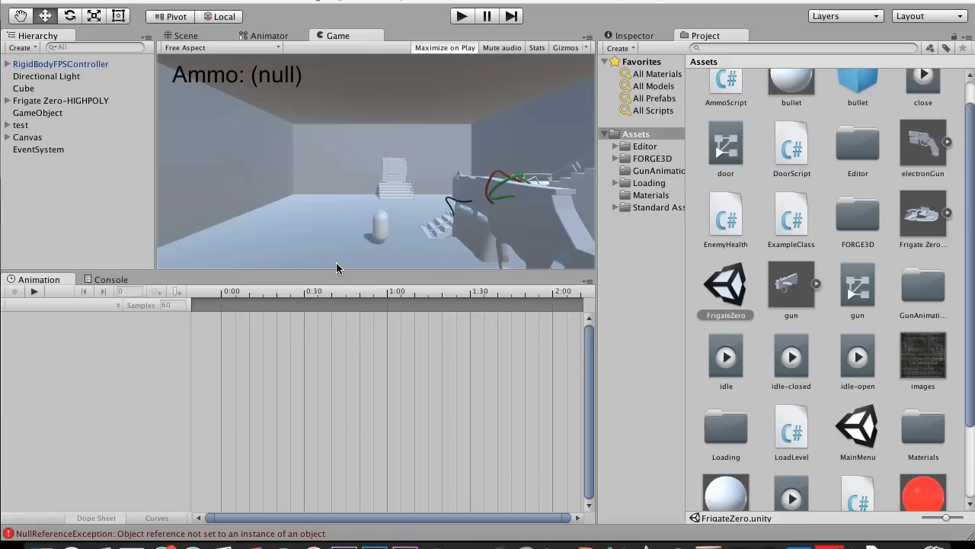
- Inspect the gun model asset's import settings and rotate its preview
{"action": "left_click", "coordinate": [792, 294]}
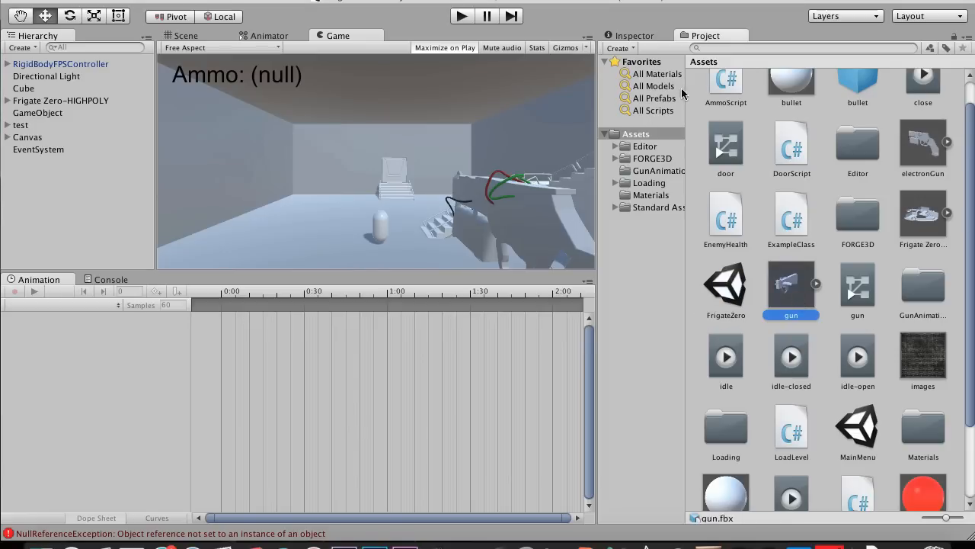
{"action": "left_click", "coordinate": [626, 35]}
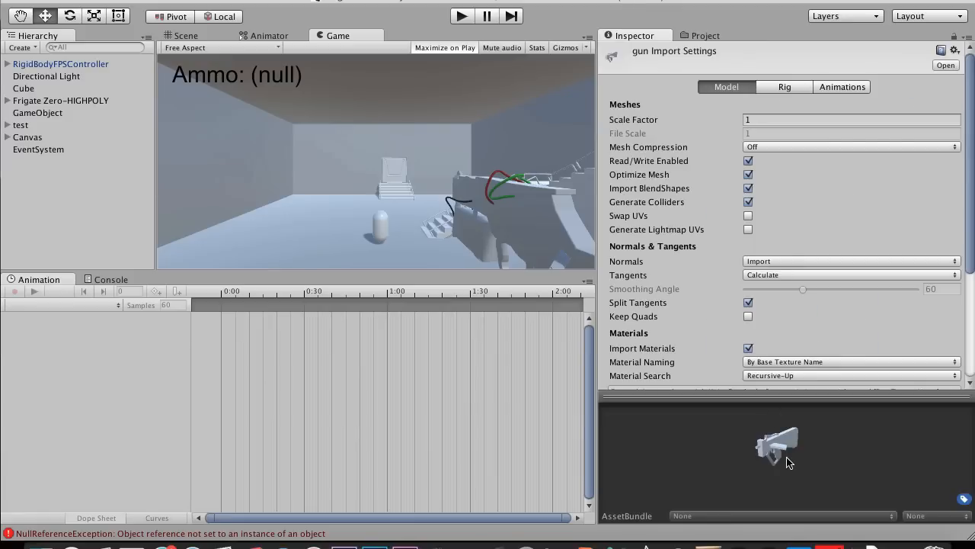
{"action": "left_click_drag", "start_coordinate": [764, 451], "coordinate": [806, 446]}
{"action": "left_click", "coordinate": [703, 35]}
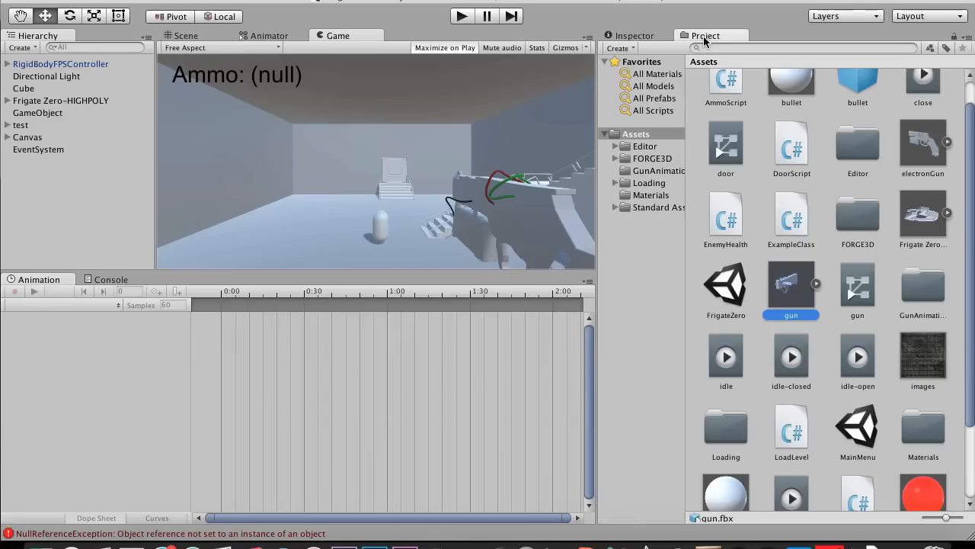
- Inspect the electronGun model asset's import settings and rotate its preview
{"action": "left_click", "coordinate": [931, 144]}
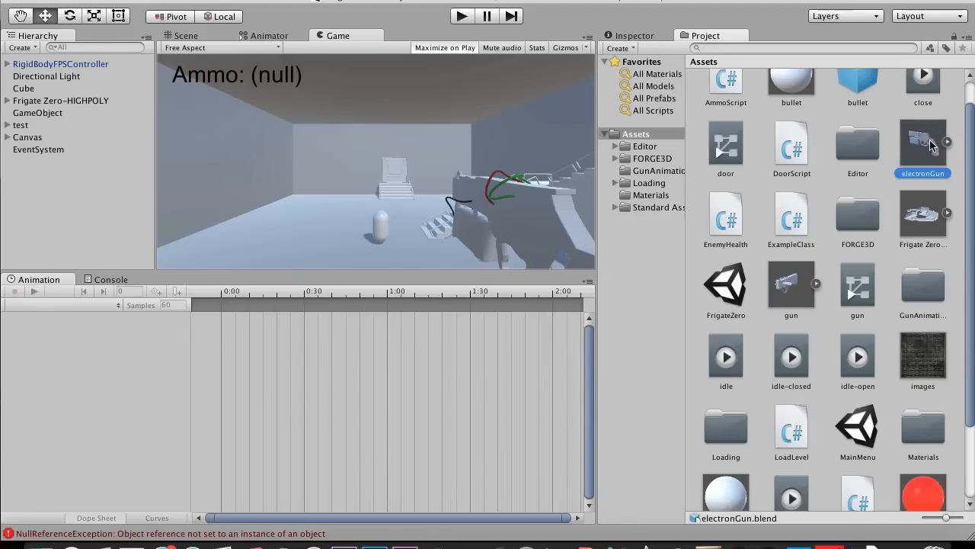
{"action": "left_click", "coordinate": [635, 35]}
{"action": "mouse_move", "coordinate": [780, 491]}
{"action": "left_mouse_down"}
{"action": "mouse_move", "coordinate": [926, 453]}
{"action": "mouse_move", "coordinate": [783, 500]}
{"action": "mouse_move", "coordinate": [723, 482]}
{"action": "mouse_move", "coordinate": [766, 499]}
{"action": "mouse_move", "coordinate": [809, 476]}
{"action": "left_mouse_up"}
{"action": "left_click", "coordinate": [700, 35]}
- Run the MainMenu scene, launch the game from its START button, then stop play mode
{"action": "double_click", "coordinate": [858, 430]}
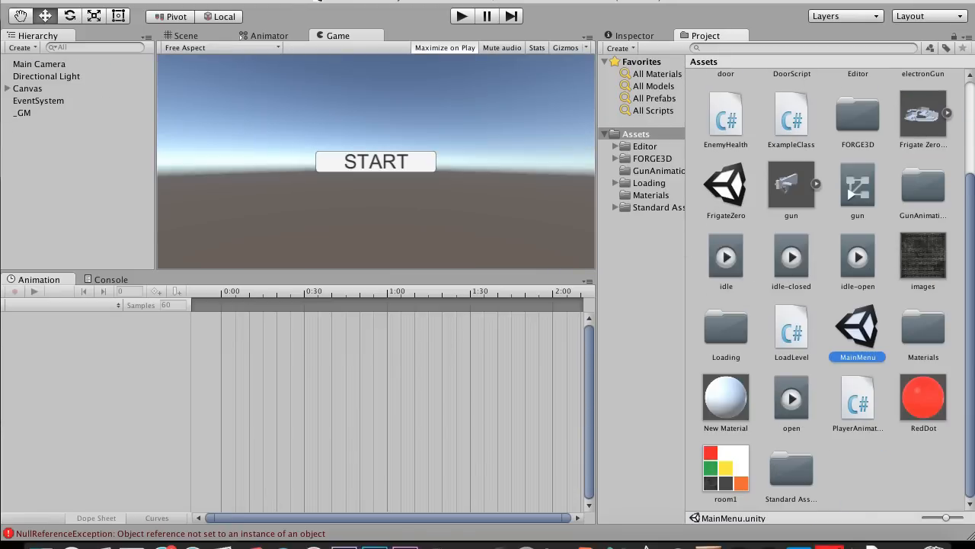
{"action": "left_click", "coordinate": [462, 16]}
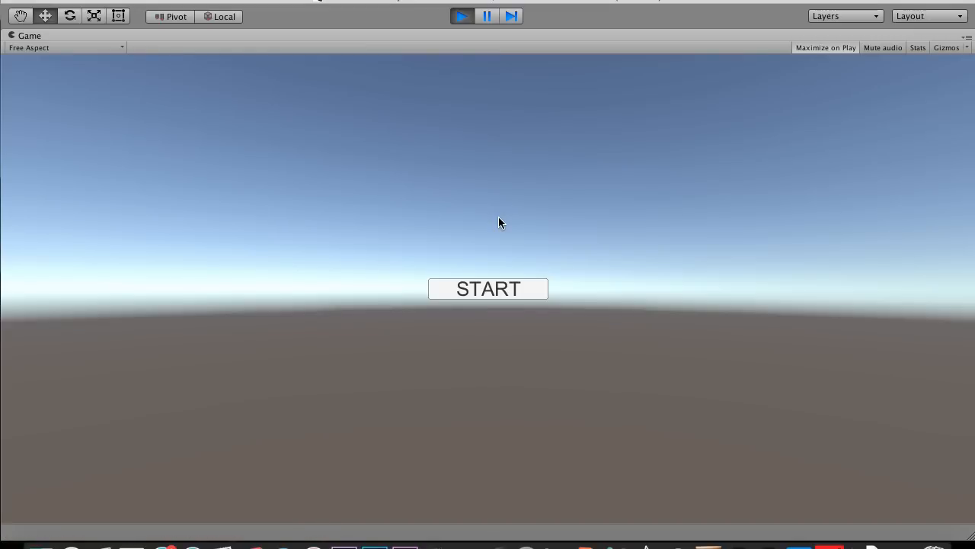
{"action": "left_click", "coordinate": [489, 293]}
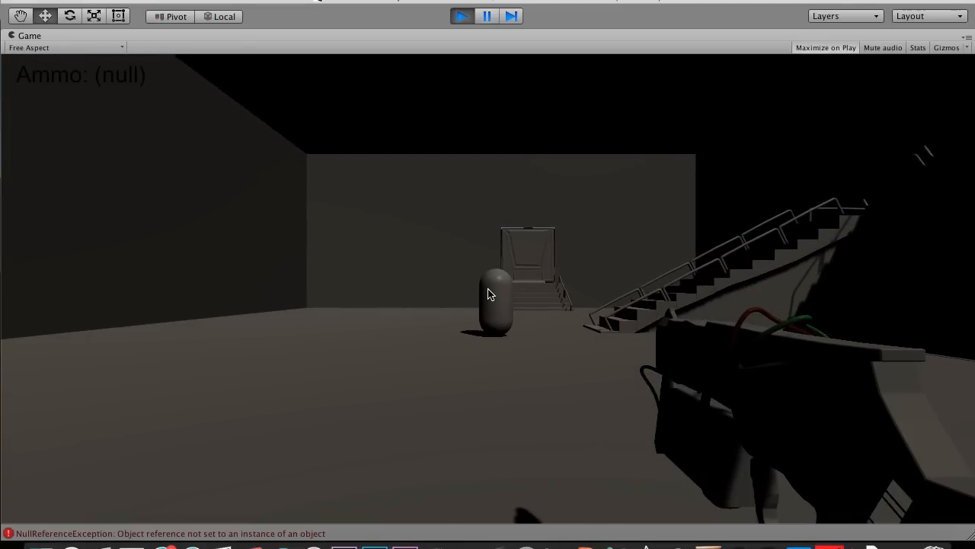
{"action": "key", "text": "ctrl+p"}
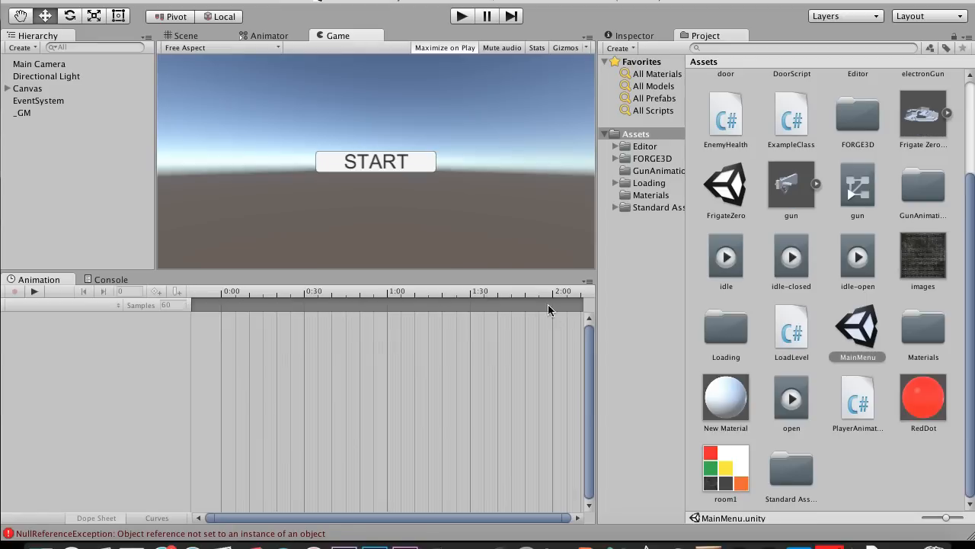
- Run the FrigateZero scene and walk to the capsule, shooting it twice
{"action": "double_click", "coordinate": [708, 182]}
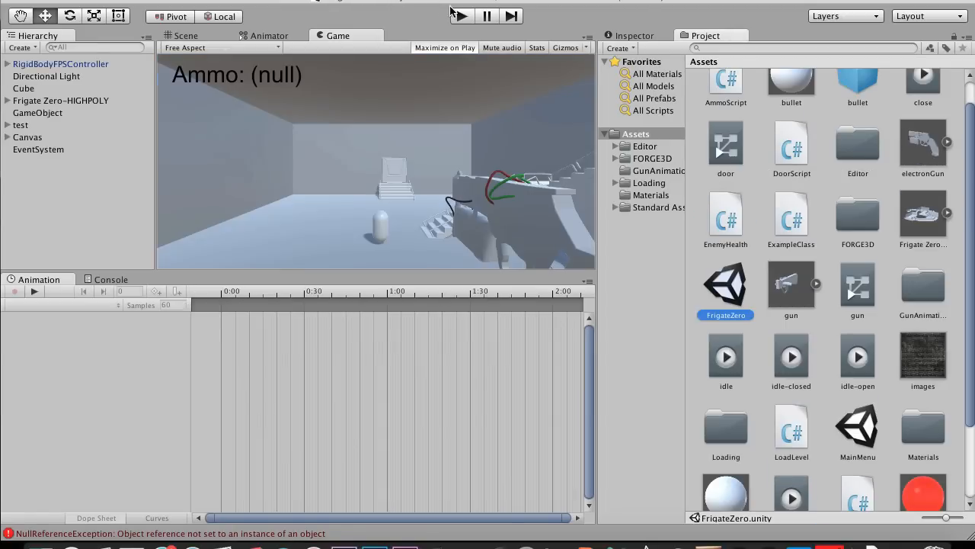
{"action": "left_click", "coordinate": [457, 16]}
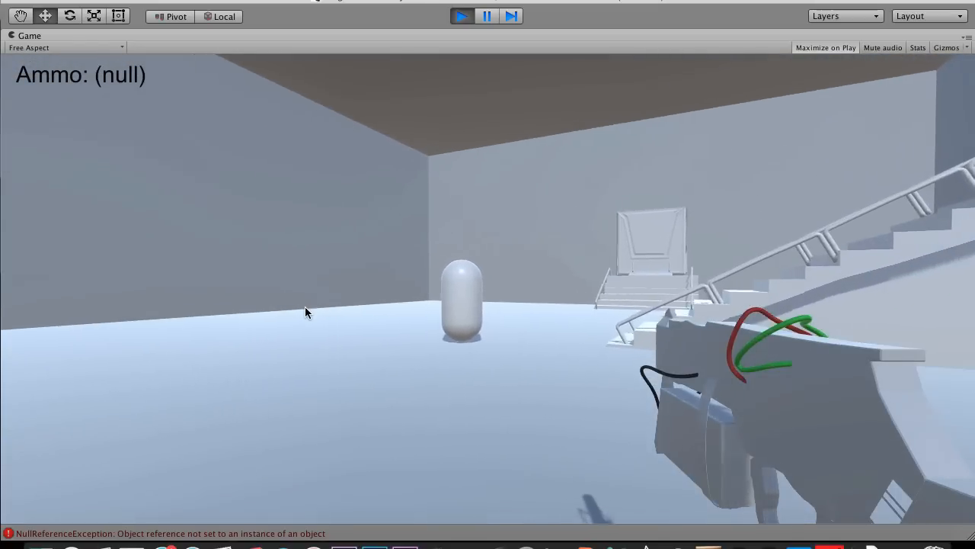
{"action": "left_click", "coordinate": [292, 306]}
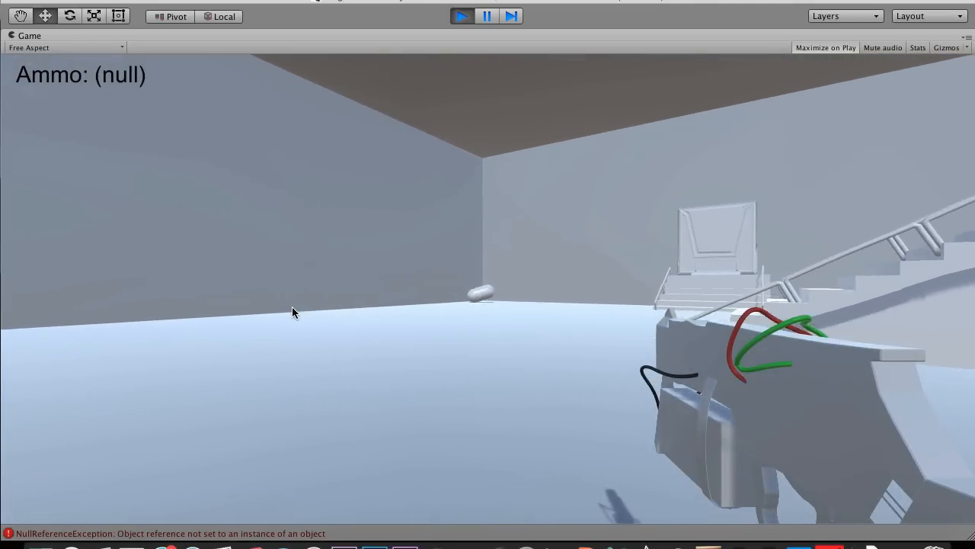
{"action": "key", "text": "w"}
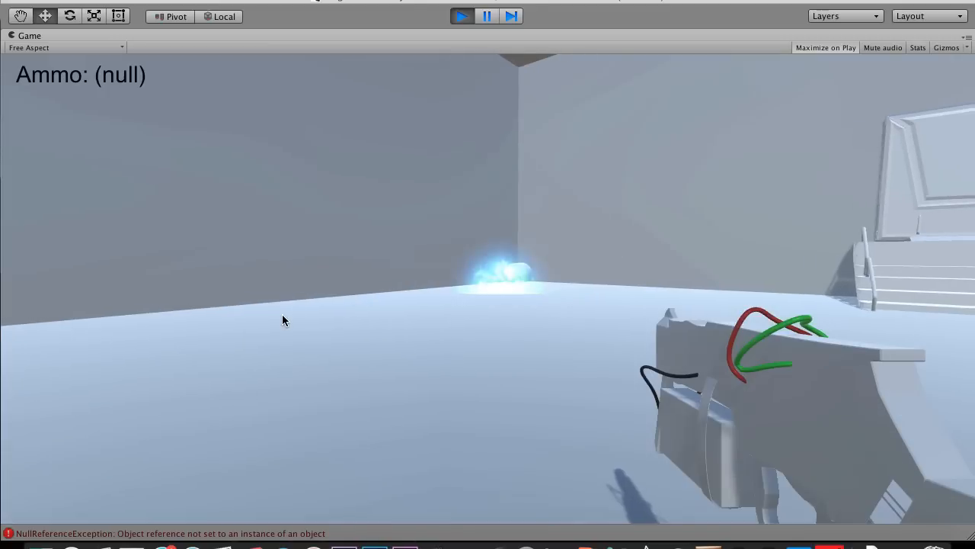
{"action": "key", "text": "w"}
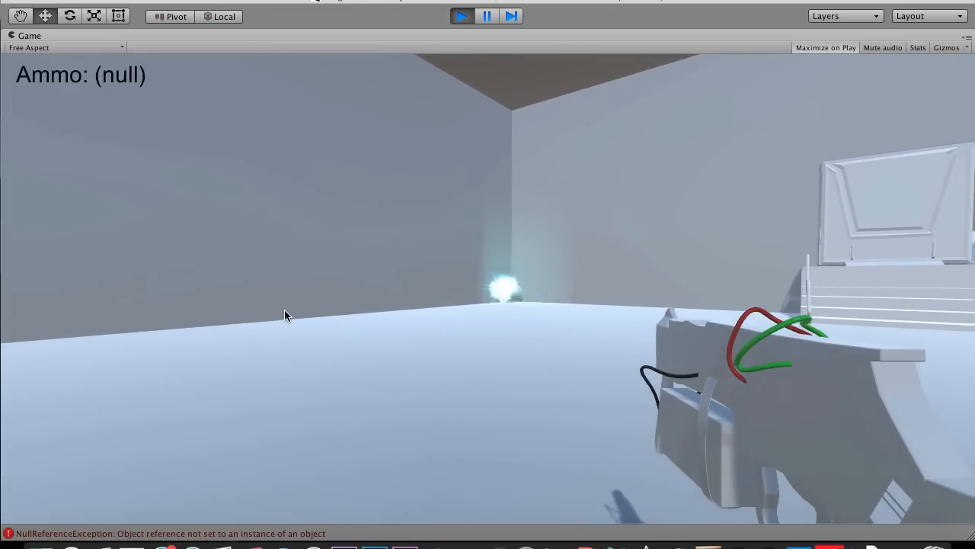
{"action": "left_click", "coordinate": [285, 311]}
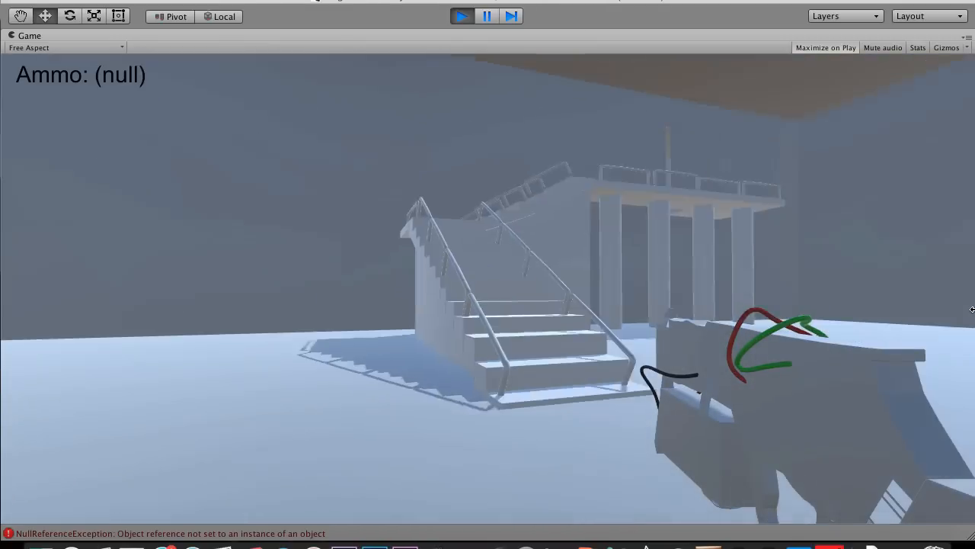
- Walk up the stairs, along the wall and onto the railed platform, turning right
{"action": "key", "text": "w"}
{"action": "key", "text": "w"}
{"action": "key", "text": "w"}
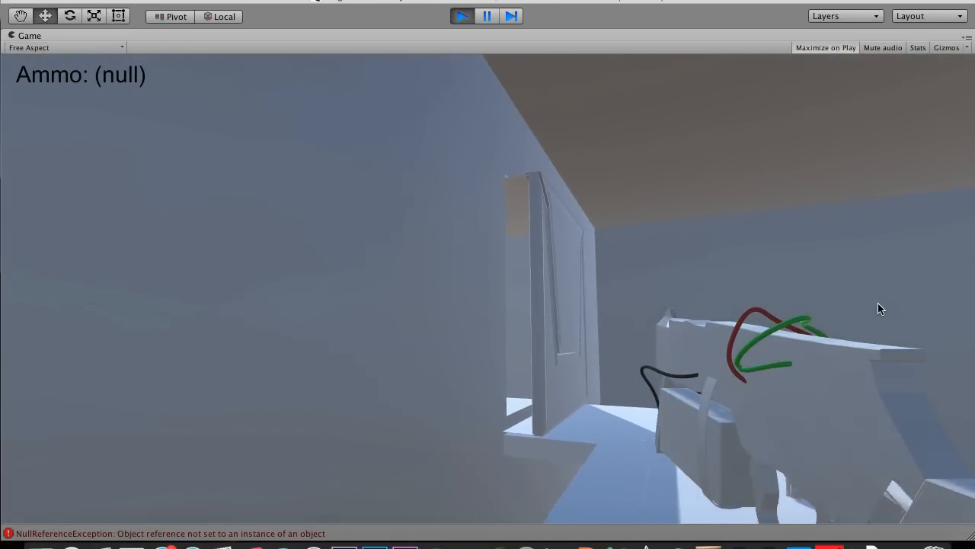
{"action": "key", "text": "w"}
{"action": "key", "text": "w"}
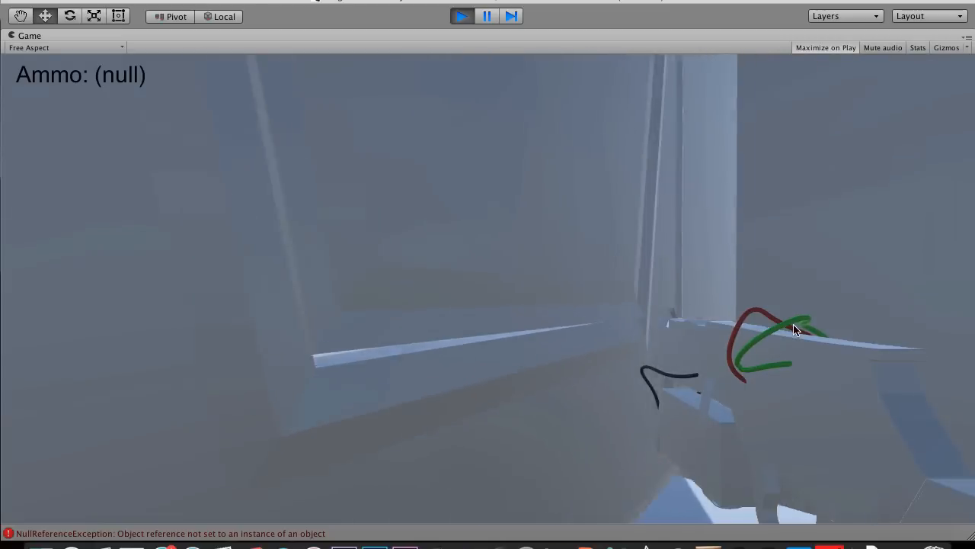
{"action": "key", "text": "s"}
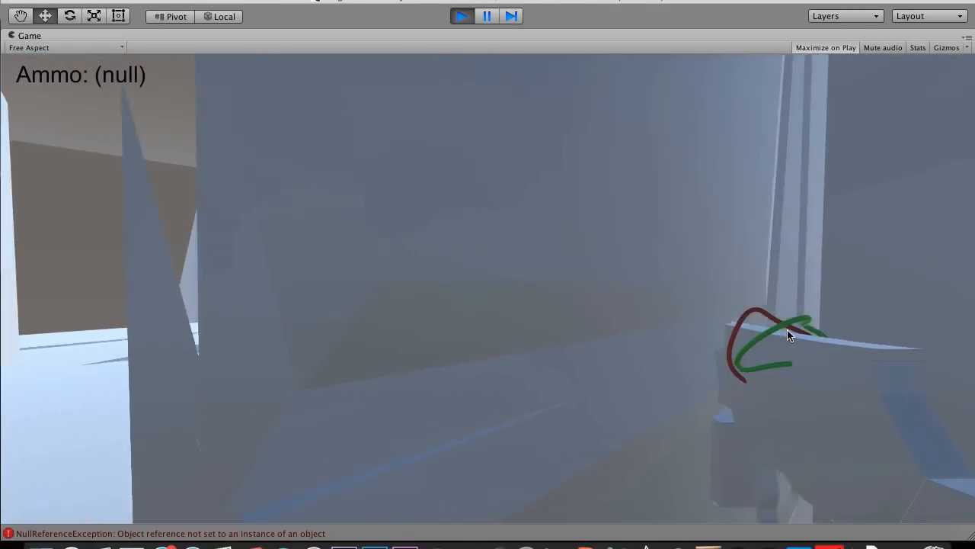
{"action": "key", "text": "w"}
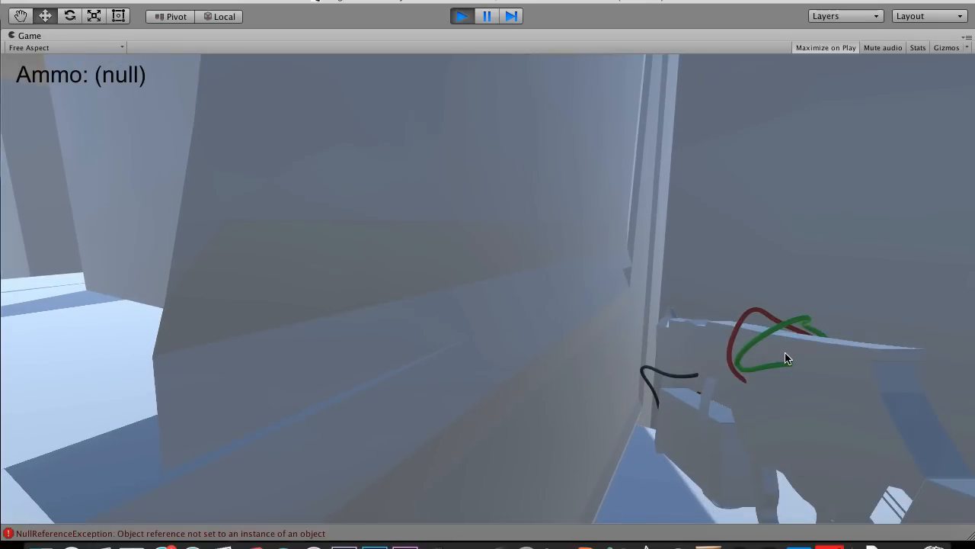
{"action": "key", "text": "w"}
{"action": "key", "text": "w"}
{"action": "key", "text": "w"}
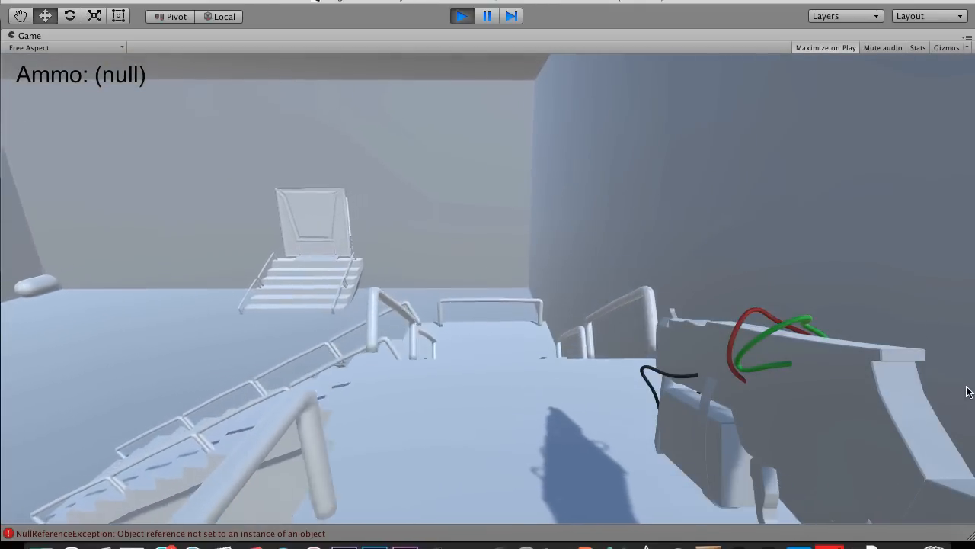
{"action": "key", "text": "w"}
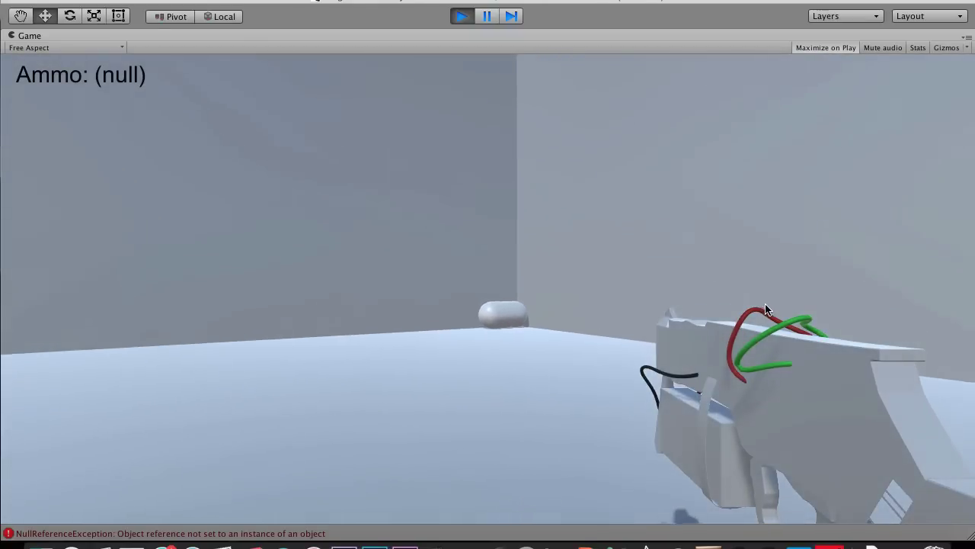
- Fire at the capsule, then climb the stairs through the door onto the landing
{"action": "left_click", "coordinate": [768, 309]}
{"action": "key", "text": "w"}
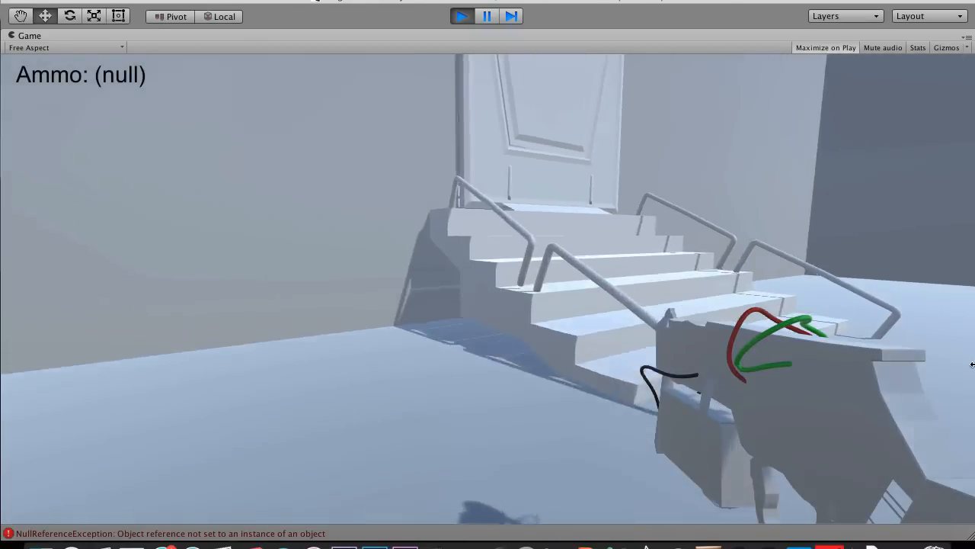
{"action": "key", "text": "w"}
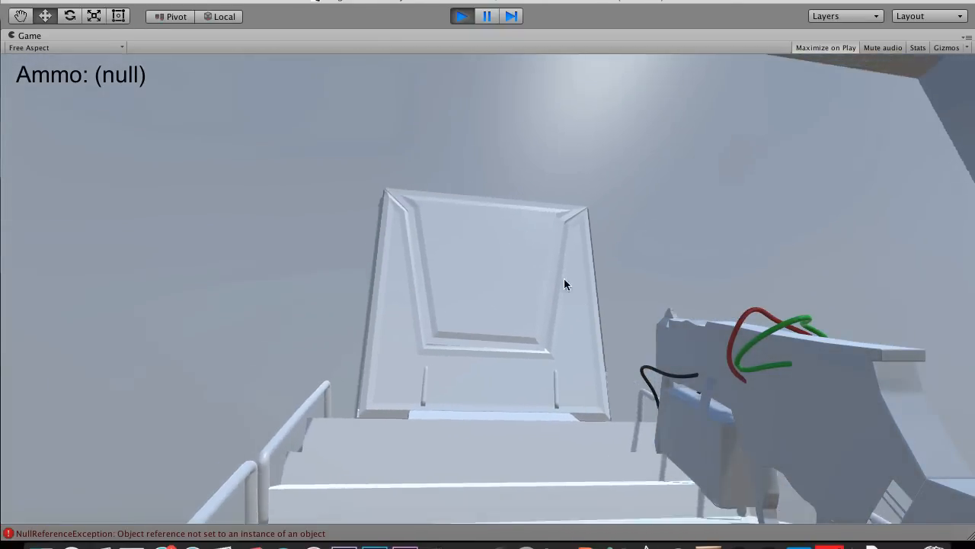
{"action": "key", "text": "w"}
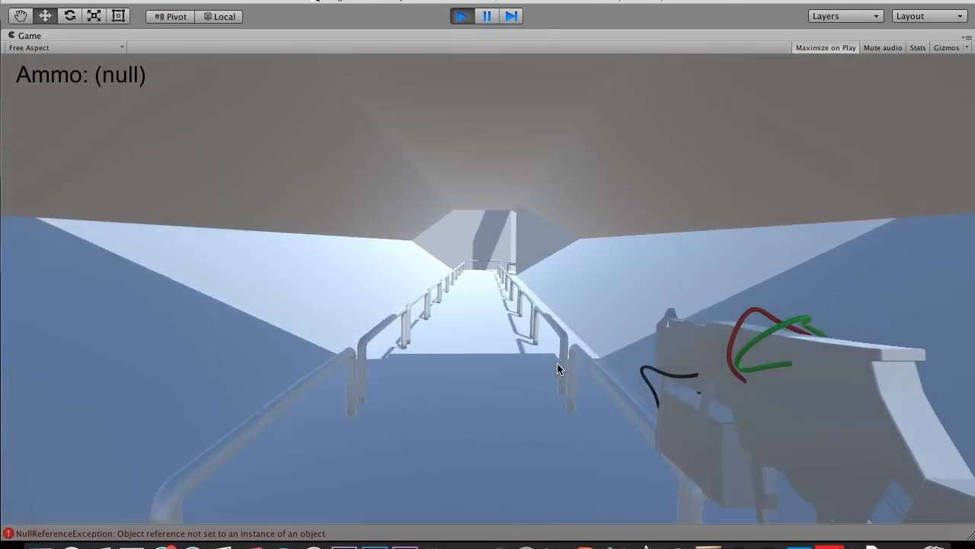
- Descend the long stairway corridors into the turret room and look along the turrets
{"action": "key", "text": "w"}
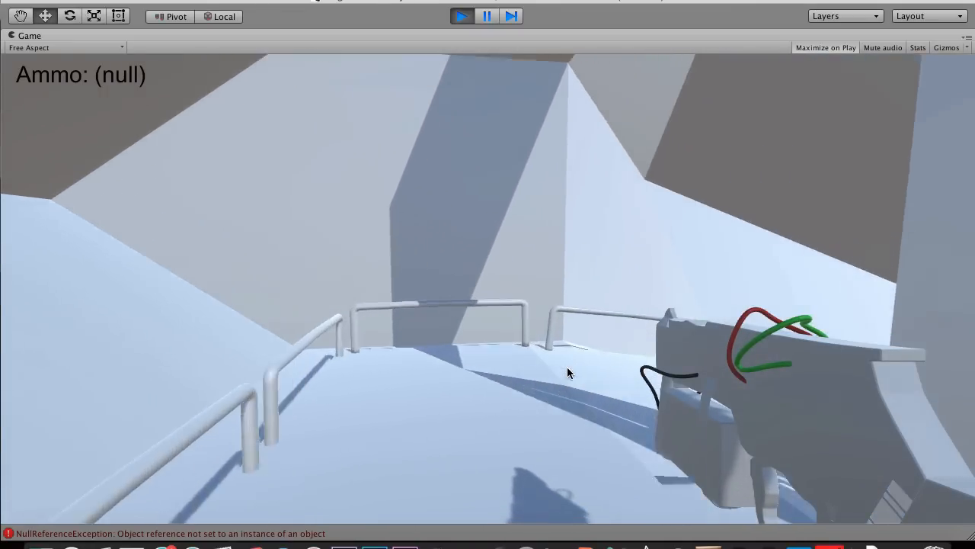
{"action": "key", "text": "w"}
{"action": "key", "text": "w"}
{"action": "key", "text": "w"}
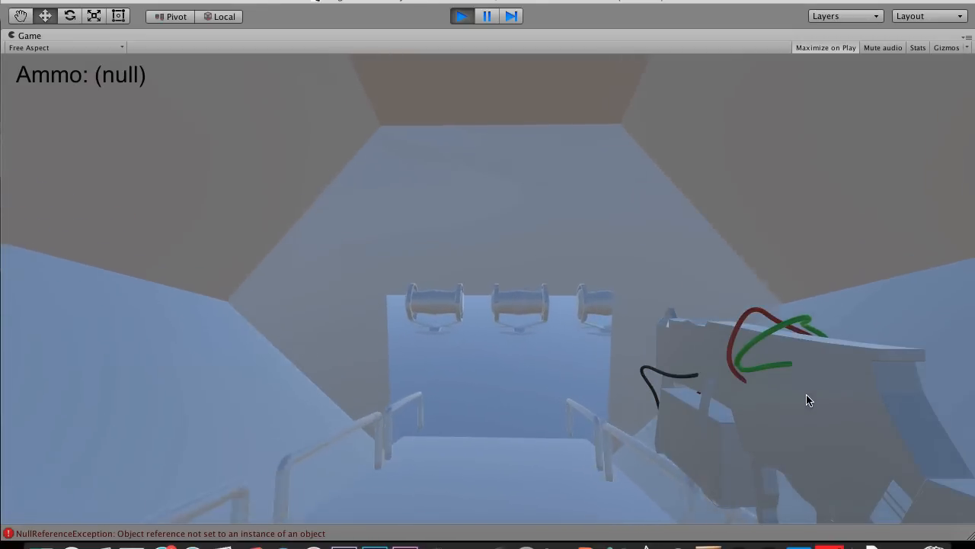
{"action": "key", "text": "w"}
{"action": "key", "text": "w"}
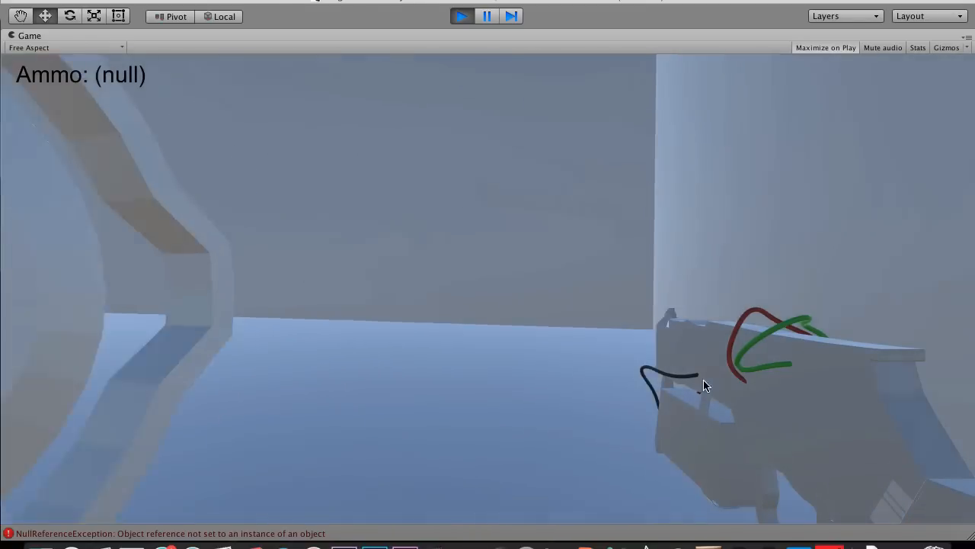
{"action": "key", "text": "w"}
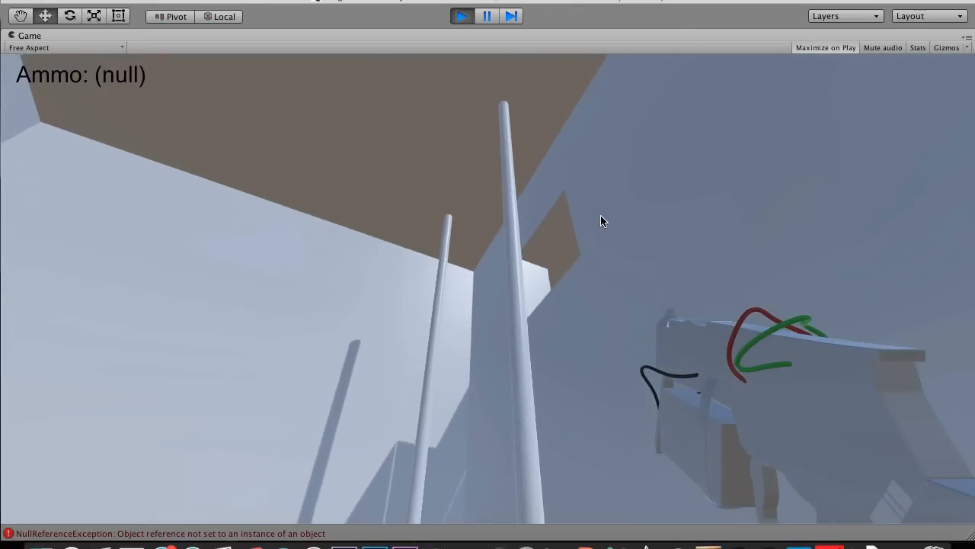
- Examine the pillars, tall pole and turret cylinders up close, then back away
{"action": "key", "text": "w"}
{"action": "key", "text": "w"}
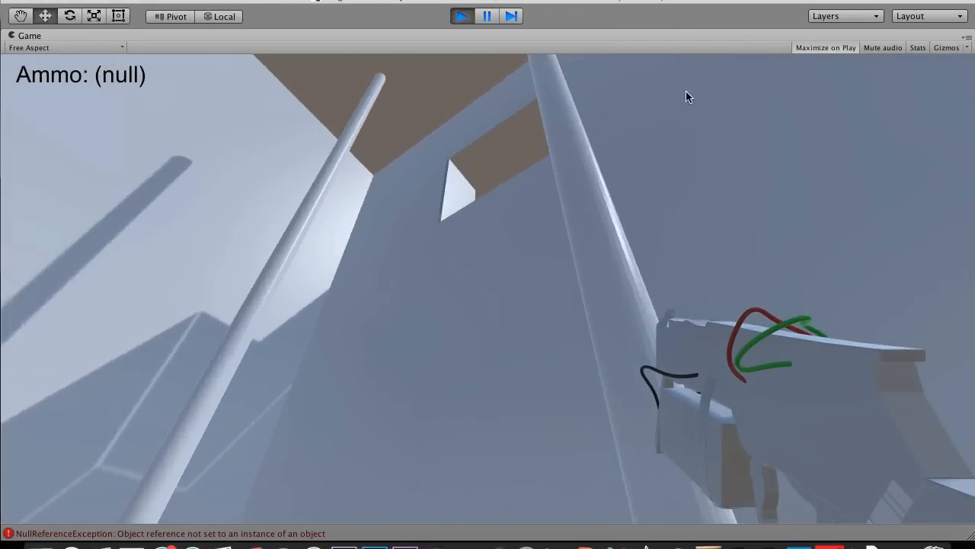
{"action": "key", "text": "w"}
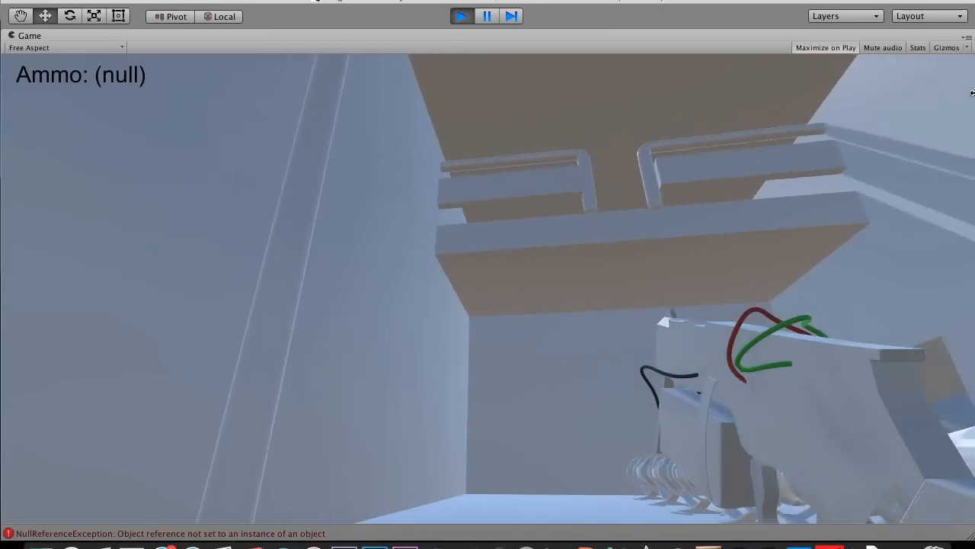
{"action": "key", "text": "w"}
{"action": "key", "text": "w"}
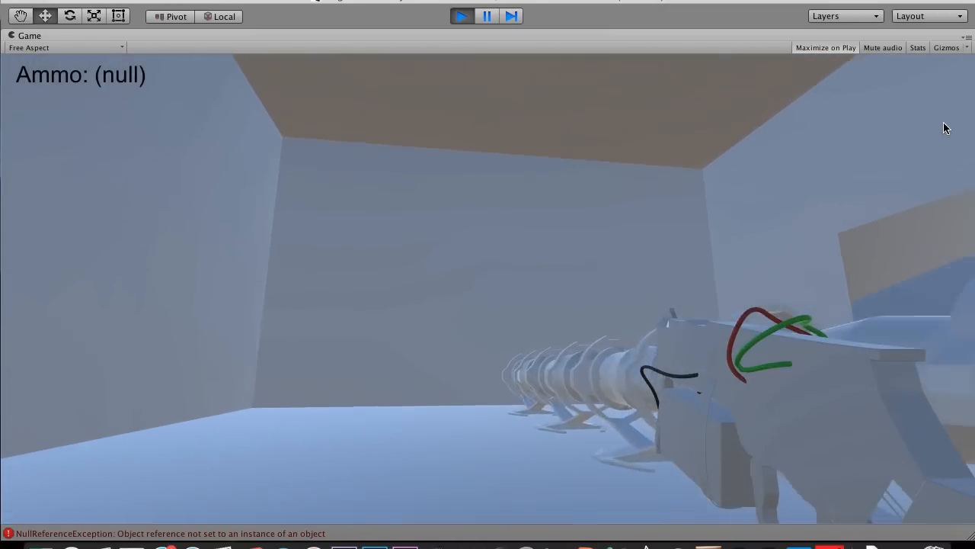
{"action": "key", "text": "w"}
{"action": "key", "text": "s"}
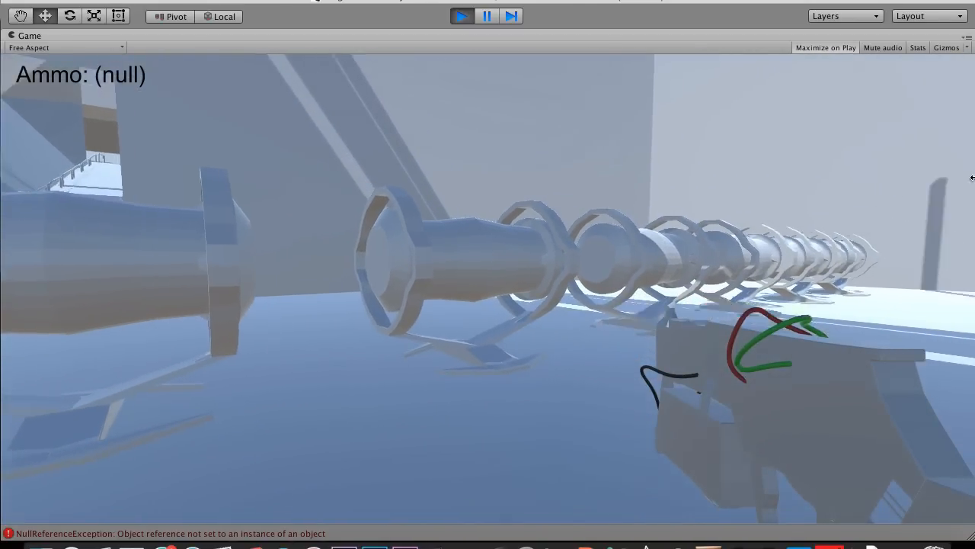
- Walk through the doorway along the railed walkway into the bare room and look around
{"action": "key", "text": "w"}
{"action": "key", "text": "w"}
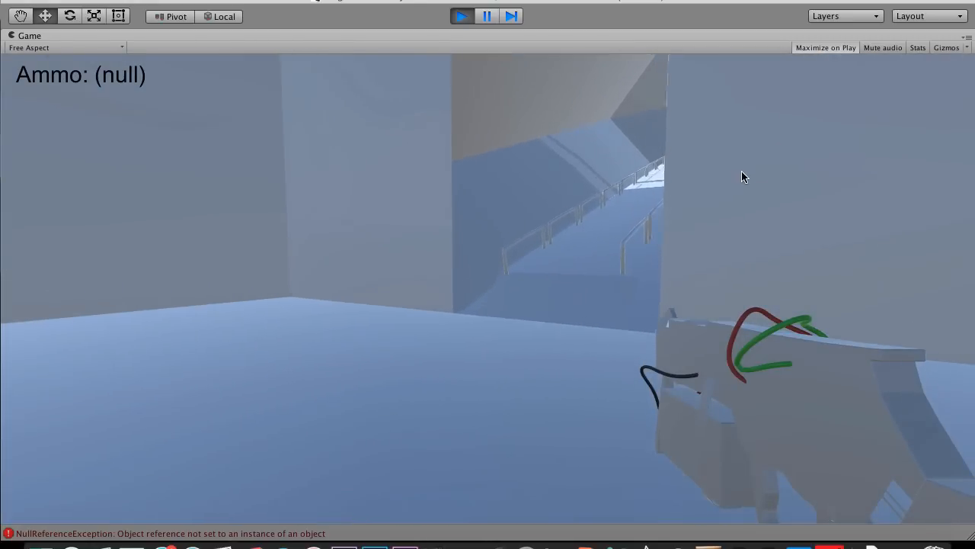
{"action": "key", "text": "w"}
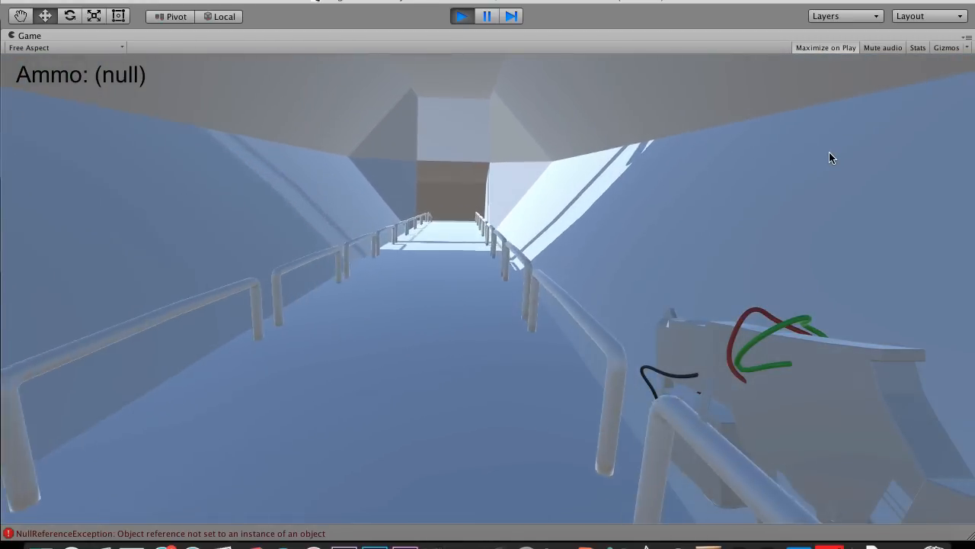
{"action": "key", "text": "w"}
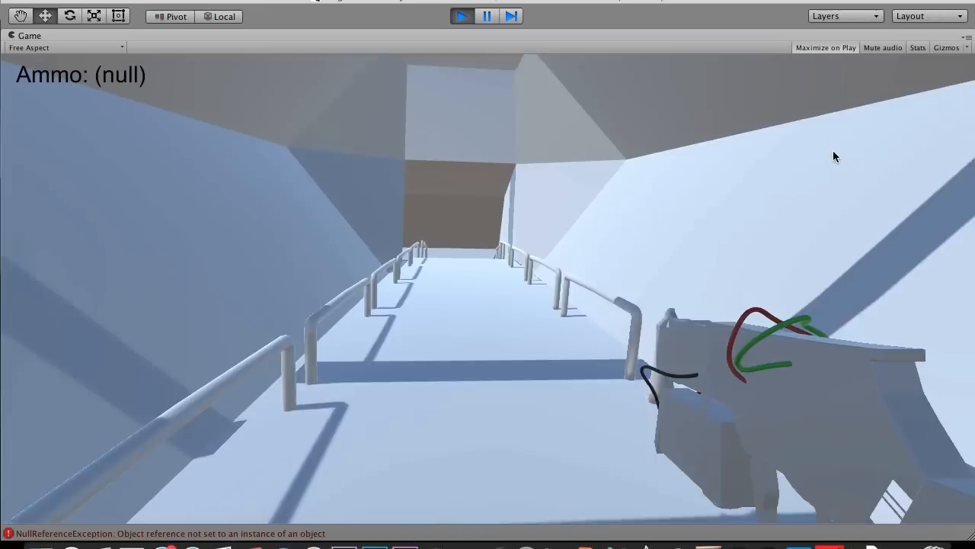
{"action": "key", "text": "w"}
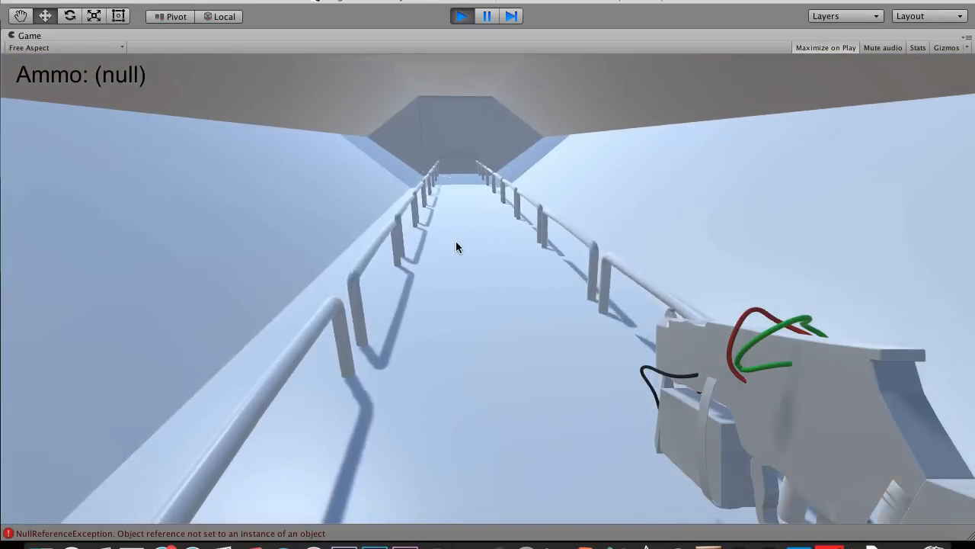
{"action": "key", "text": "w"}
{"action": "key", "text": "w"}
{"action": "key", "text": "w"}
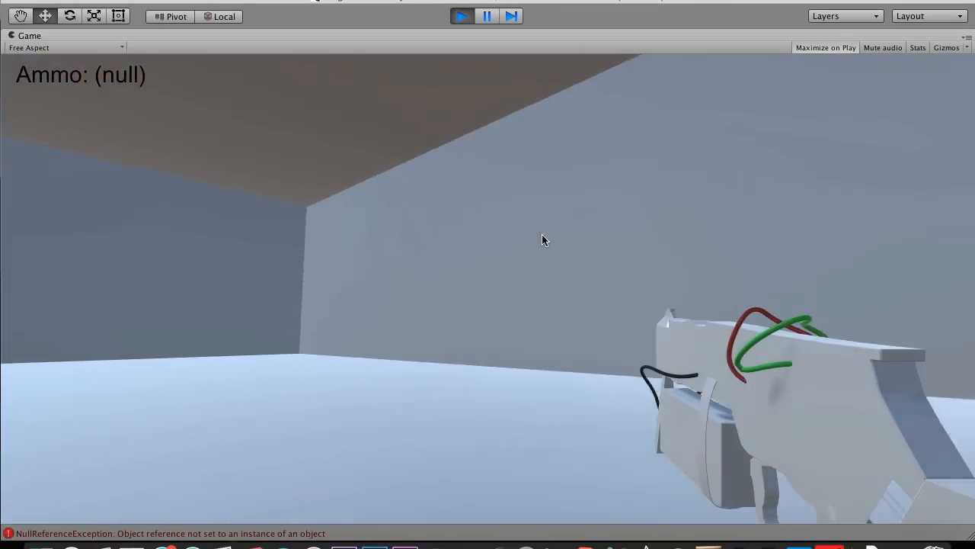
{"action": "key", "text": "w"}
{"action": "key", "text": "w"}
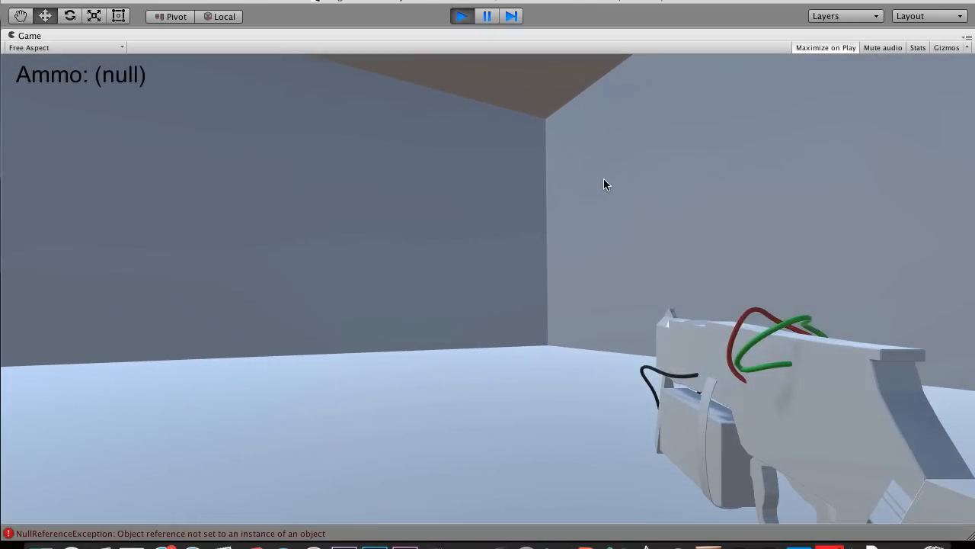
- Stop play mode to return to editing the FrigateZero scene
{"action": "key", "text": "ctrl+p"}
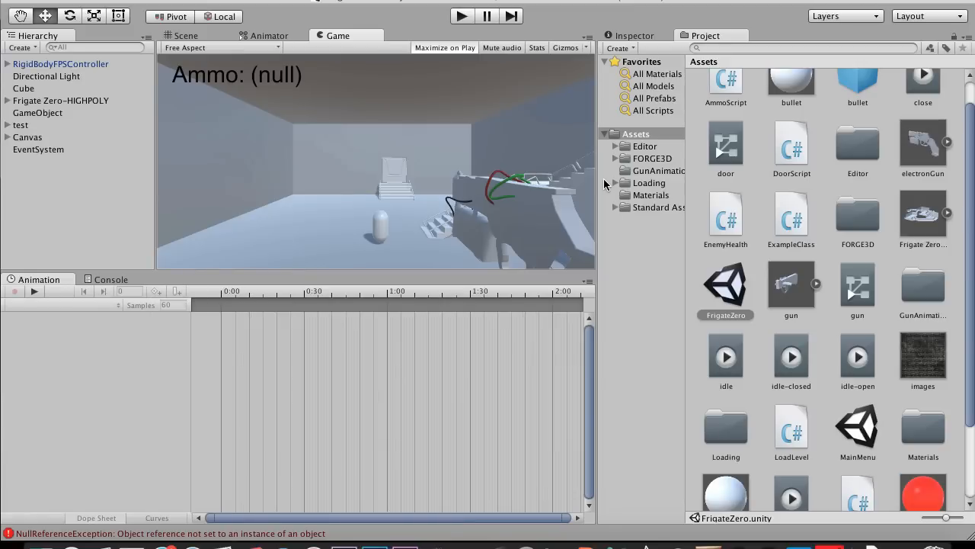